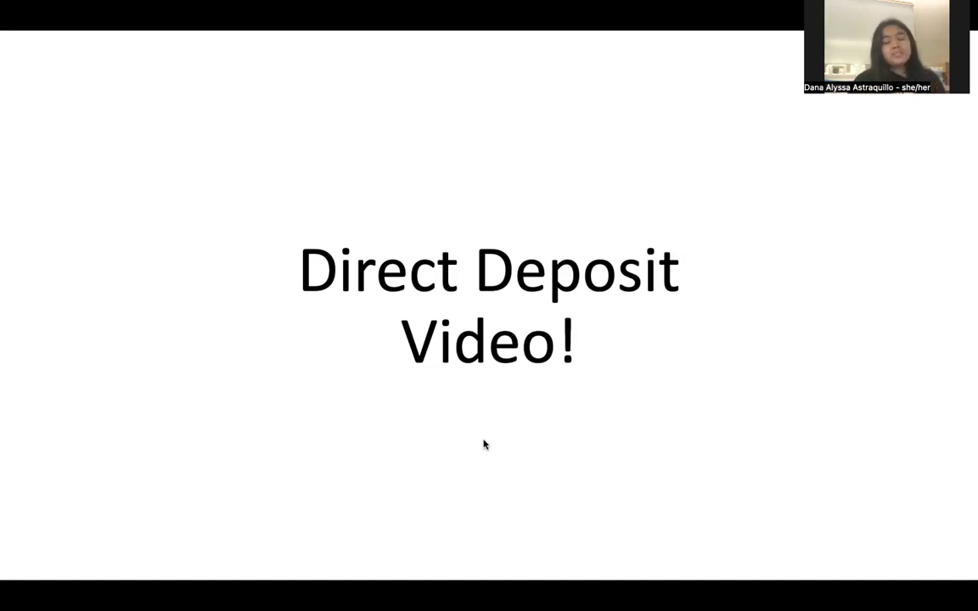
- Advance the presentation to the 'Before we begin…' slide
key(Right)
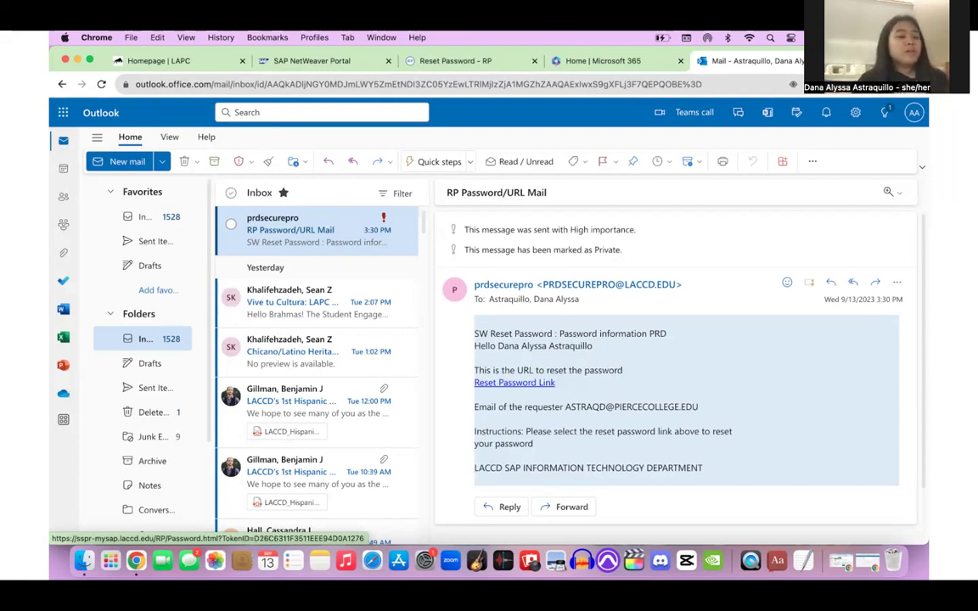
- Follow the emailed SAP reset password link to get a temporary password sent
click(514, 383)
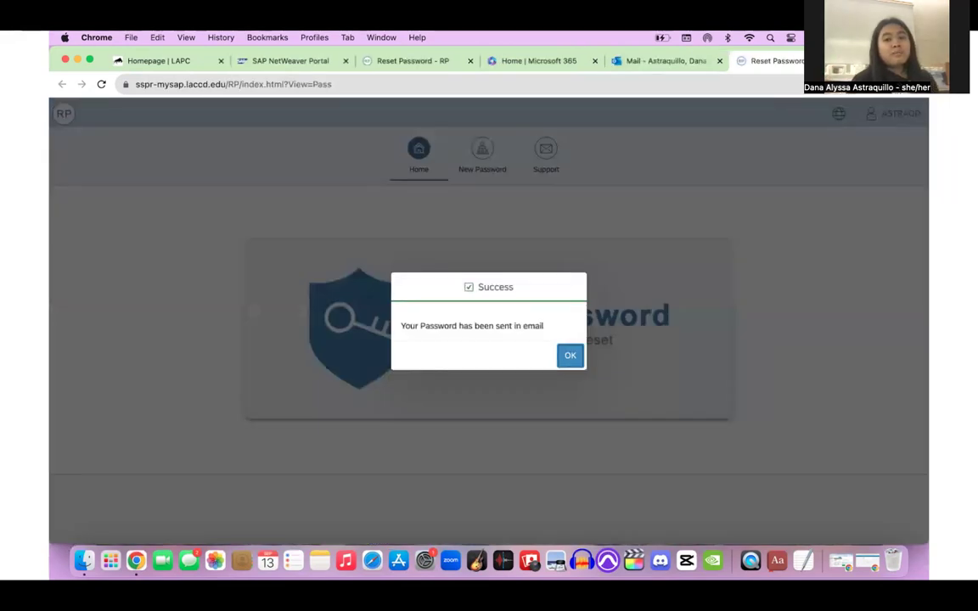